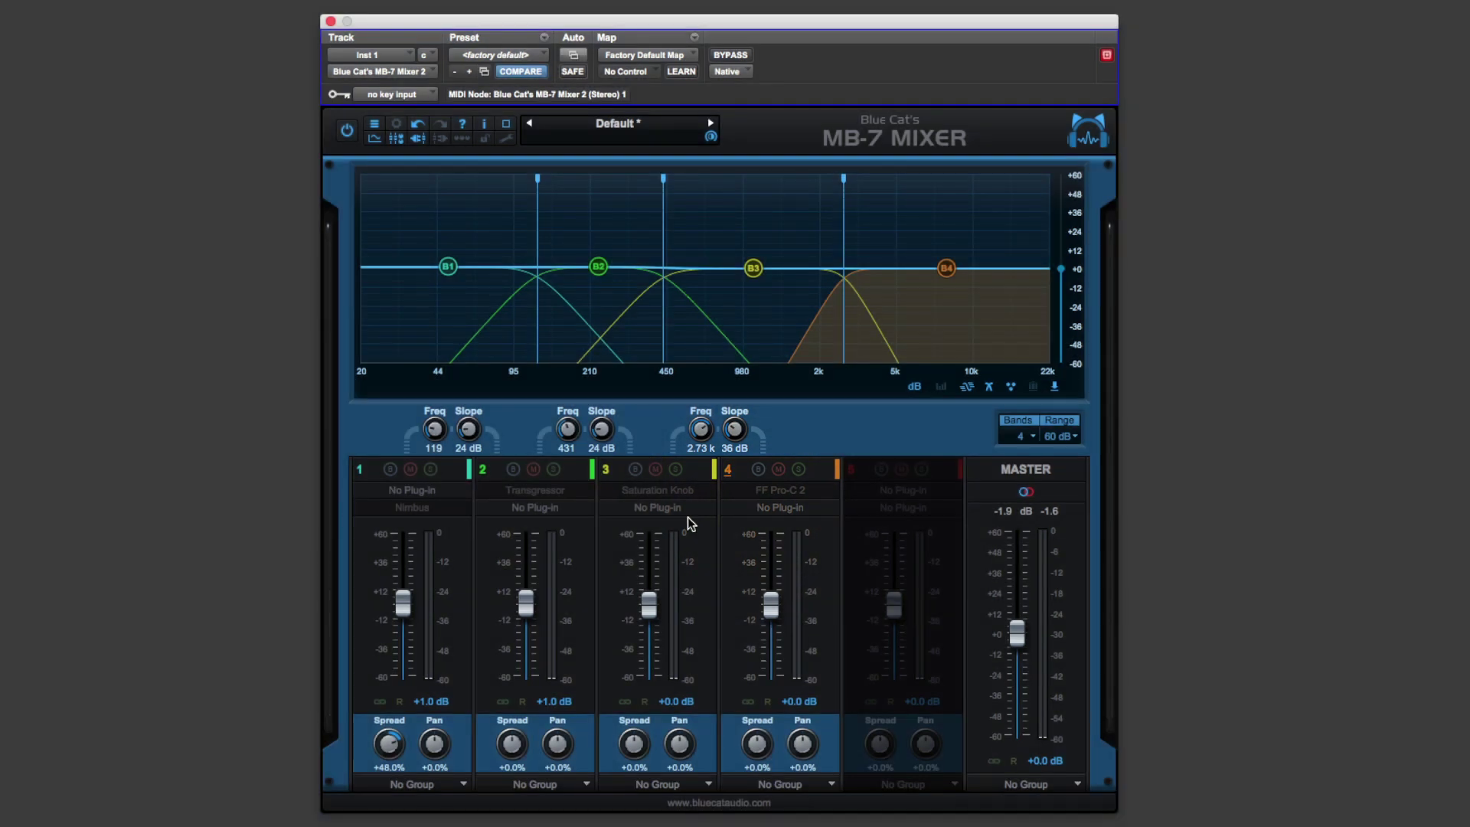
# Step: Try a 7-band split, revert to four bands, and start playback so every band meter shows signal
pyautogui.click(1031, 438)
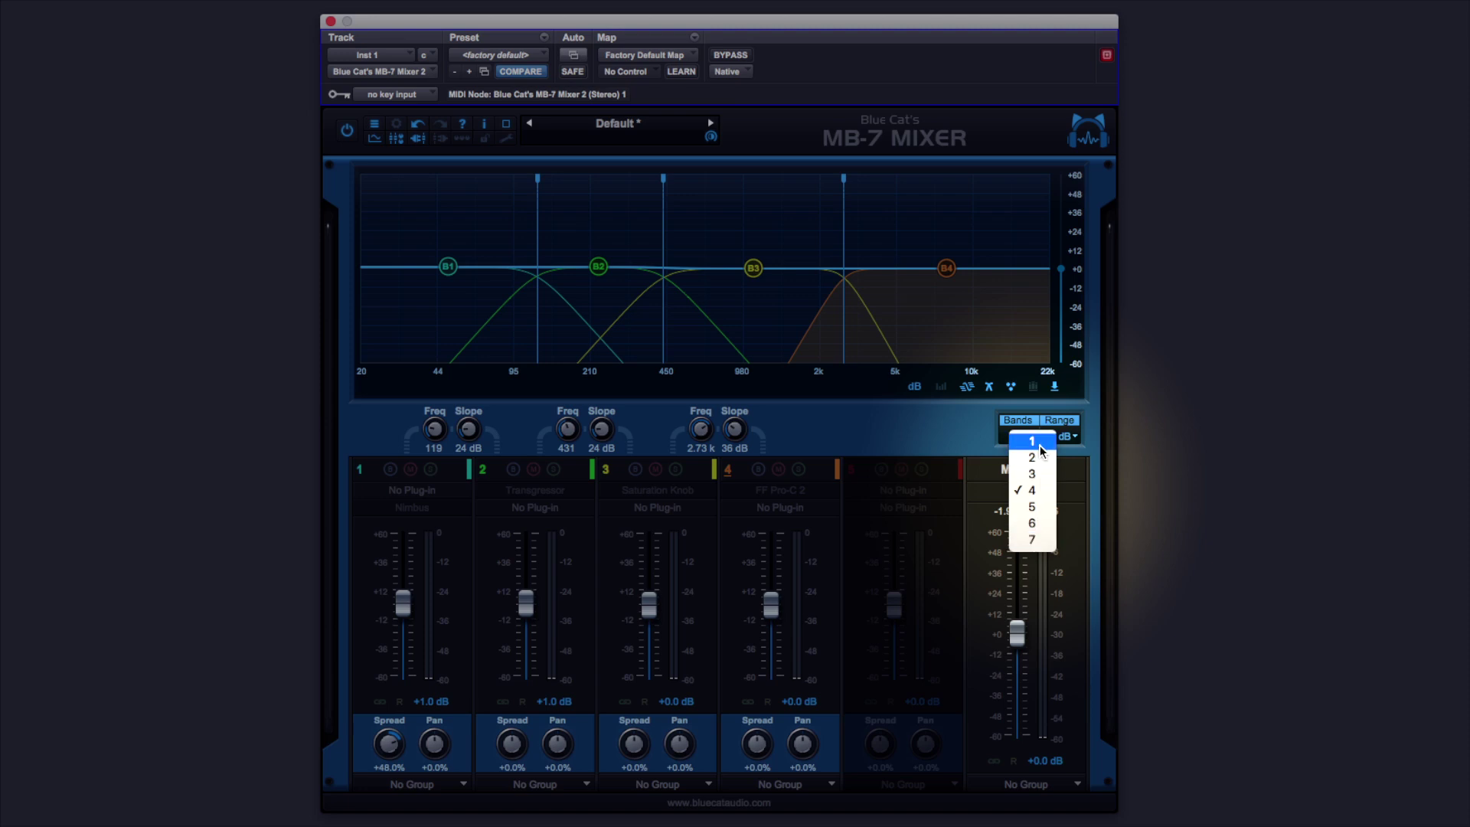
pyautogui.click(1041, 539)
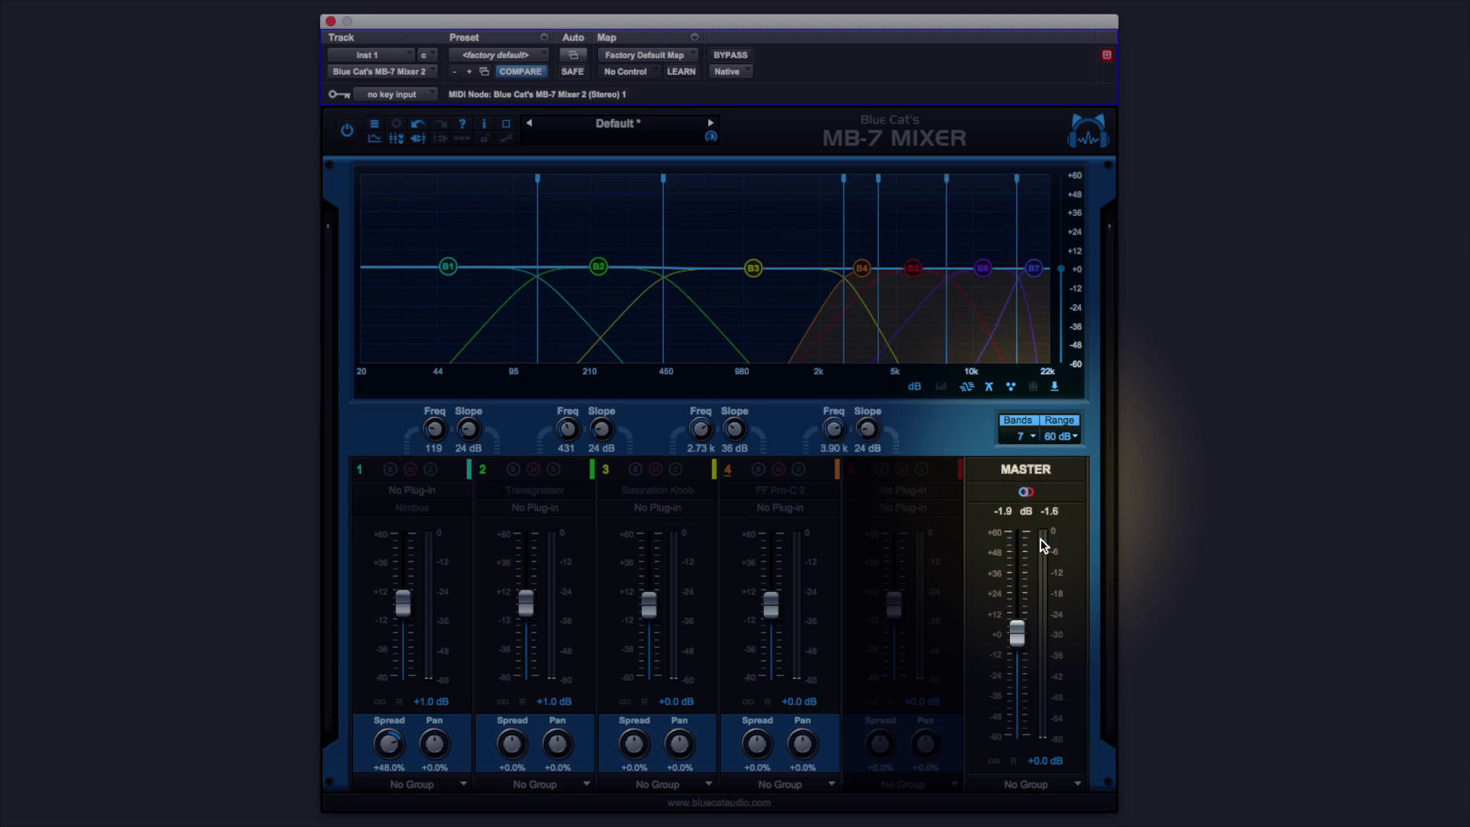
pyautogui.press('super+z')
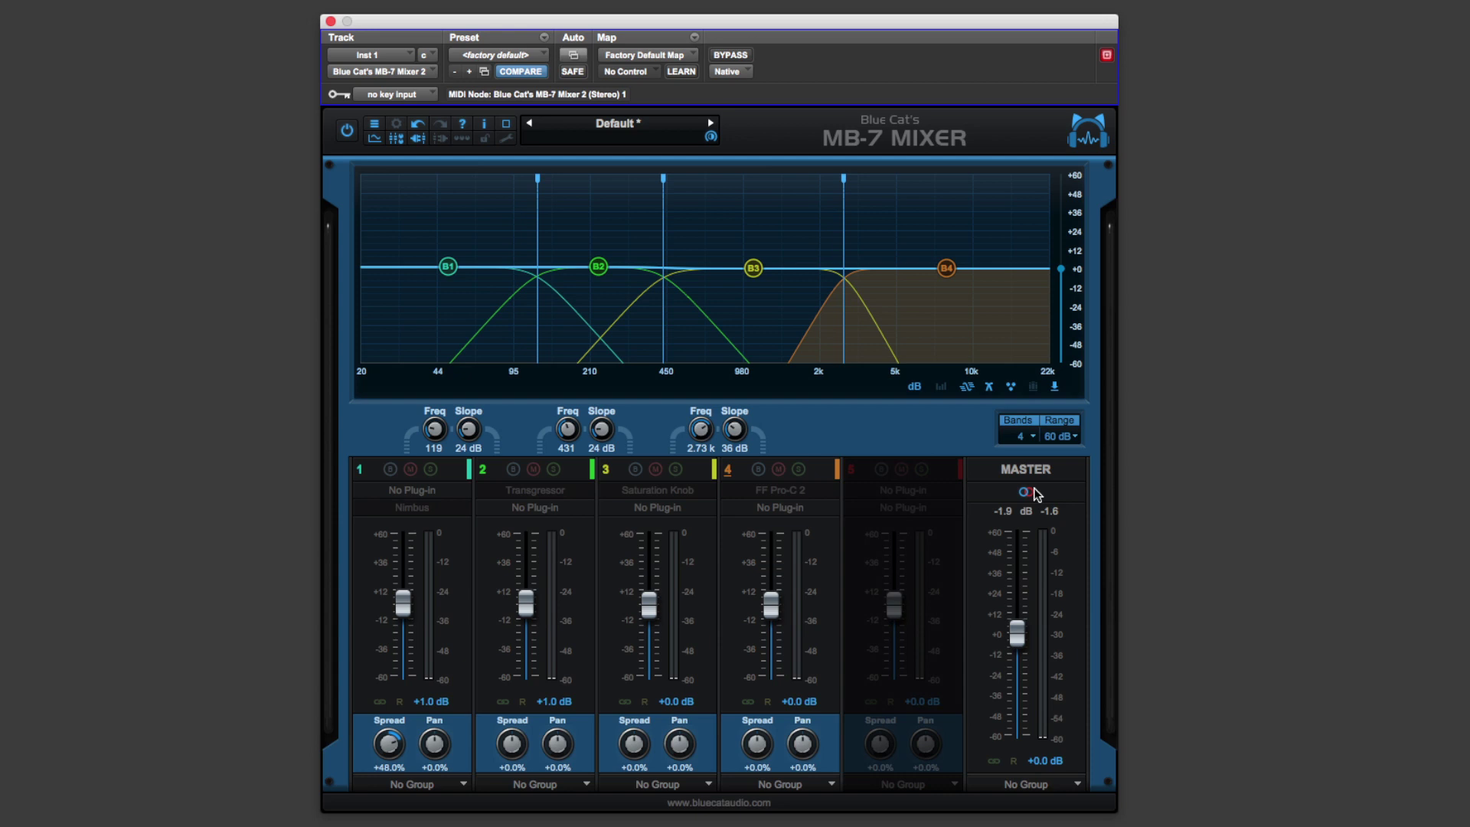
pyautogui.press('space')
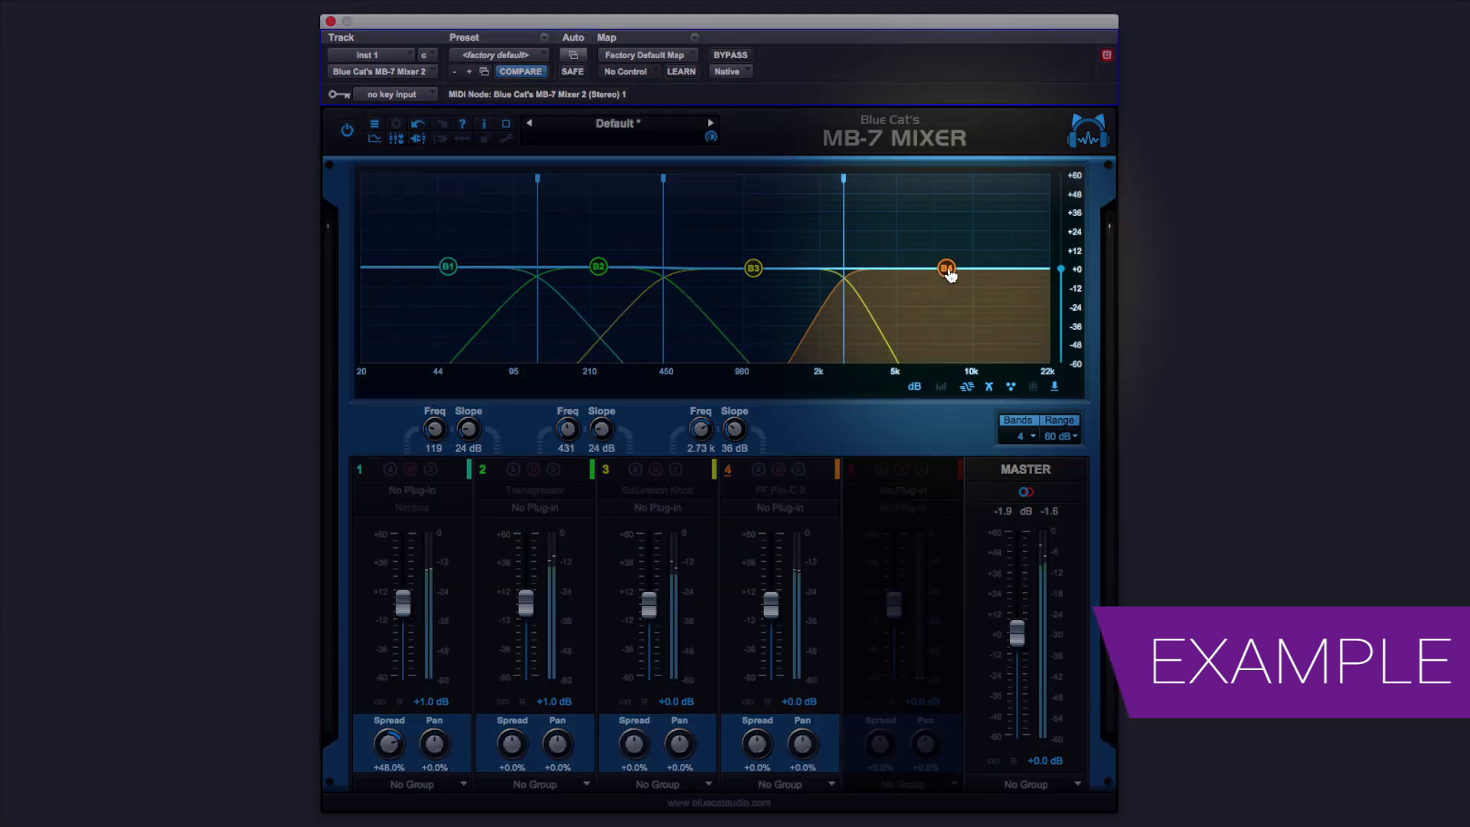
pyautogui.moveTo(950, 274)
pyautogui.mouseDown()
pyautogui.moveTo(949, 304)
pyautogui.moveTo(955, 273)
pyautogui.mouseUp()
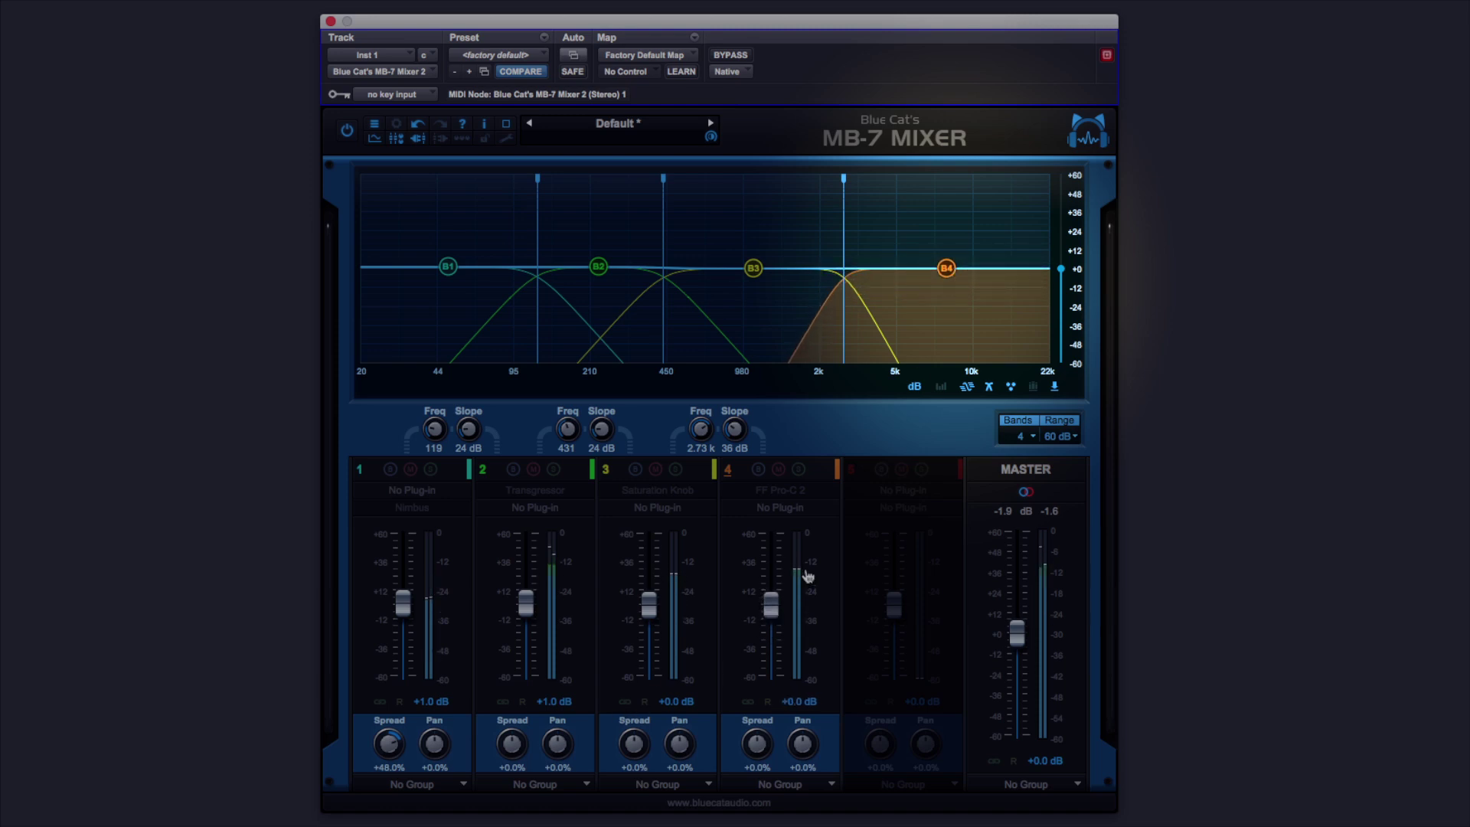
pyautogui.moveTo(771, 605)
pyautogui.mouseDown()
pyautogui.moveTo(772, 638)
pyautogui.moveTo(772, 607)
pyautogui.mouseUp()
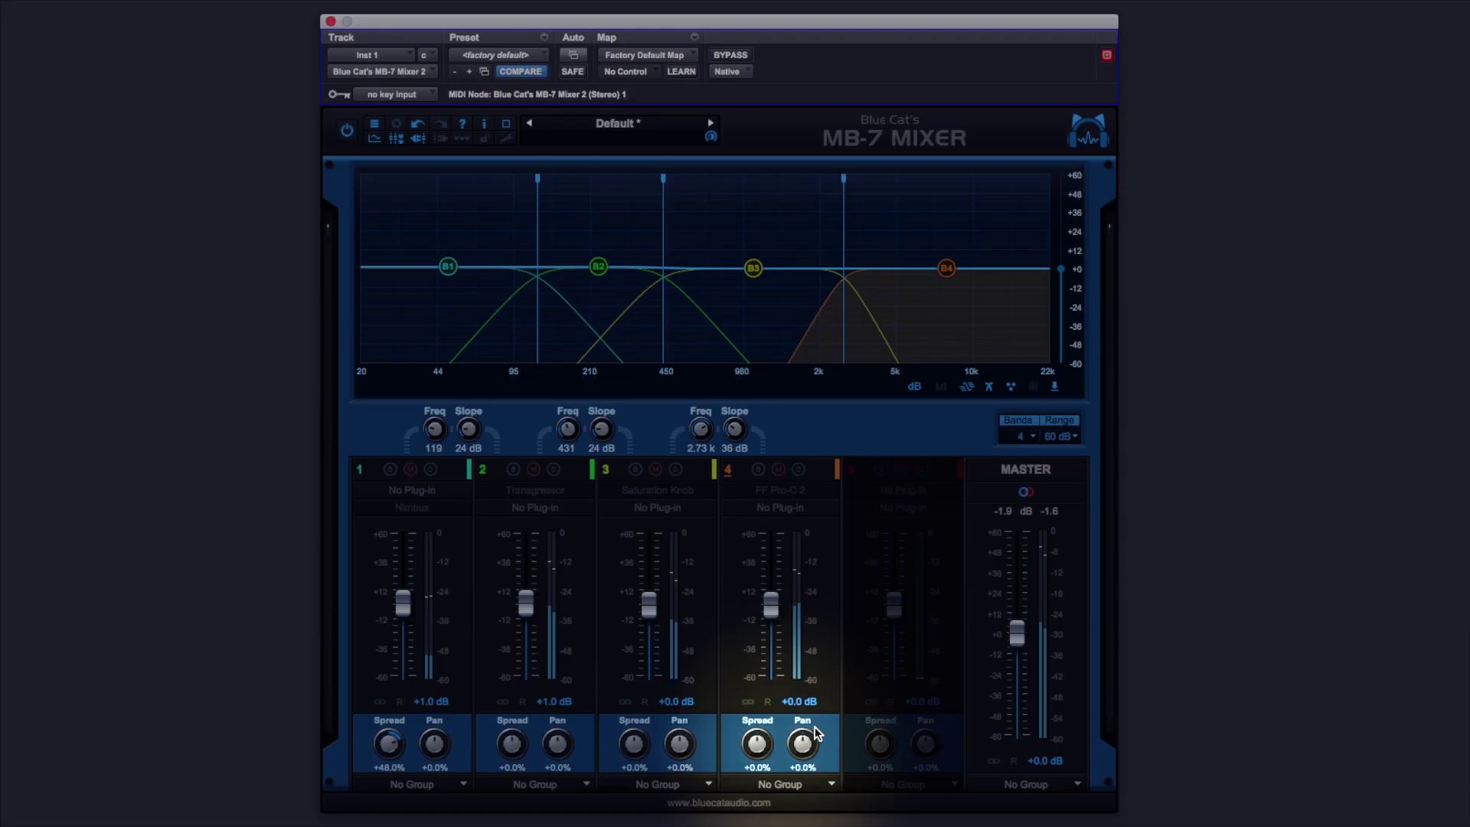
pyautogui.moveTo(802, 743)
pyautogui.mouseDown()
pyautogui.moveTo(795, 780)
pyautogui.moveTo(802, 726)
pyautogui.mouseUp()
pyautogui.doubleClick(802, 726)
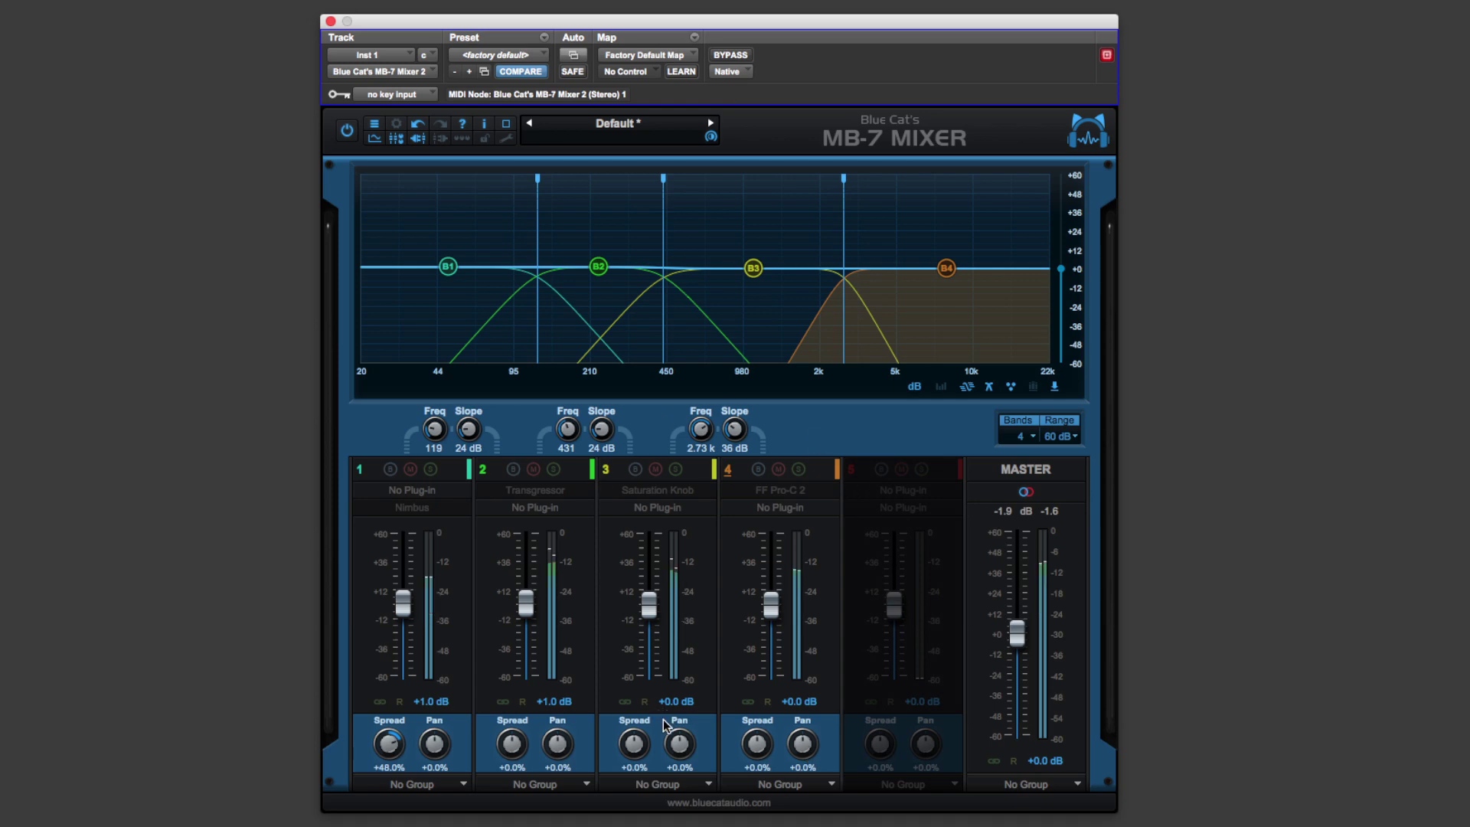
pyautogui.click(412, 786)
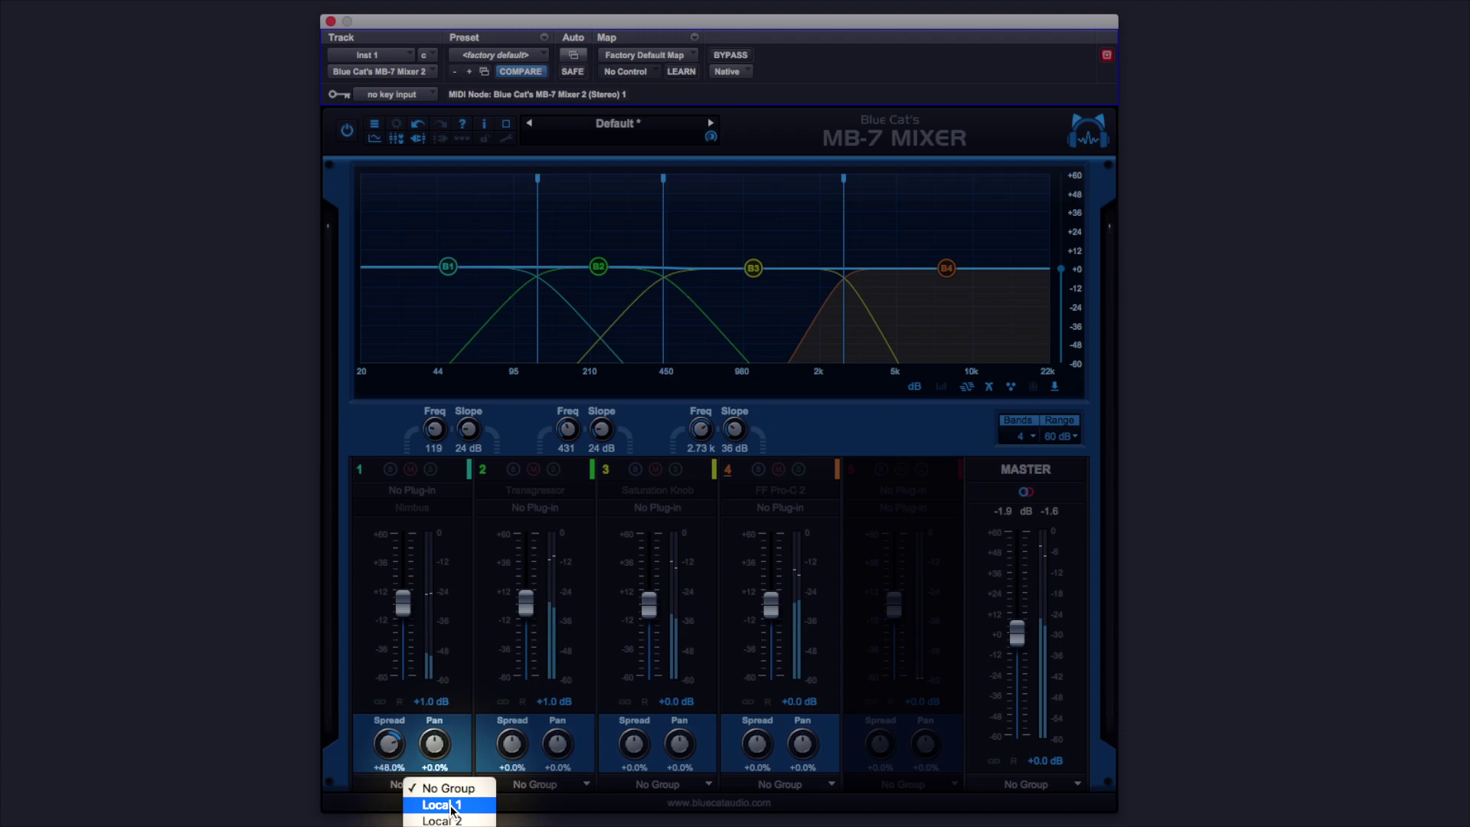
pyautogui.click(482, 807)
pyautogui.click(766, 786)
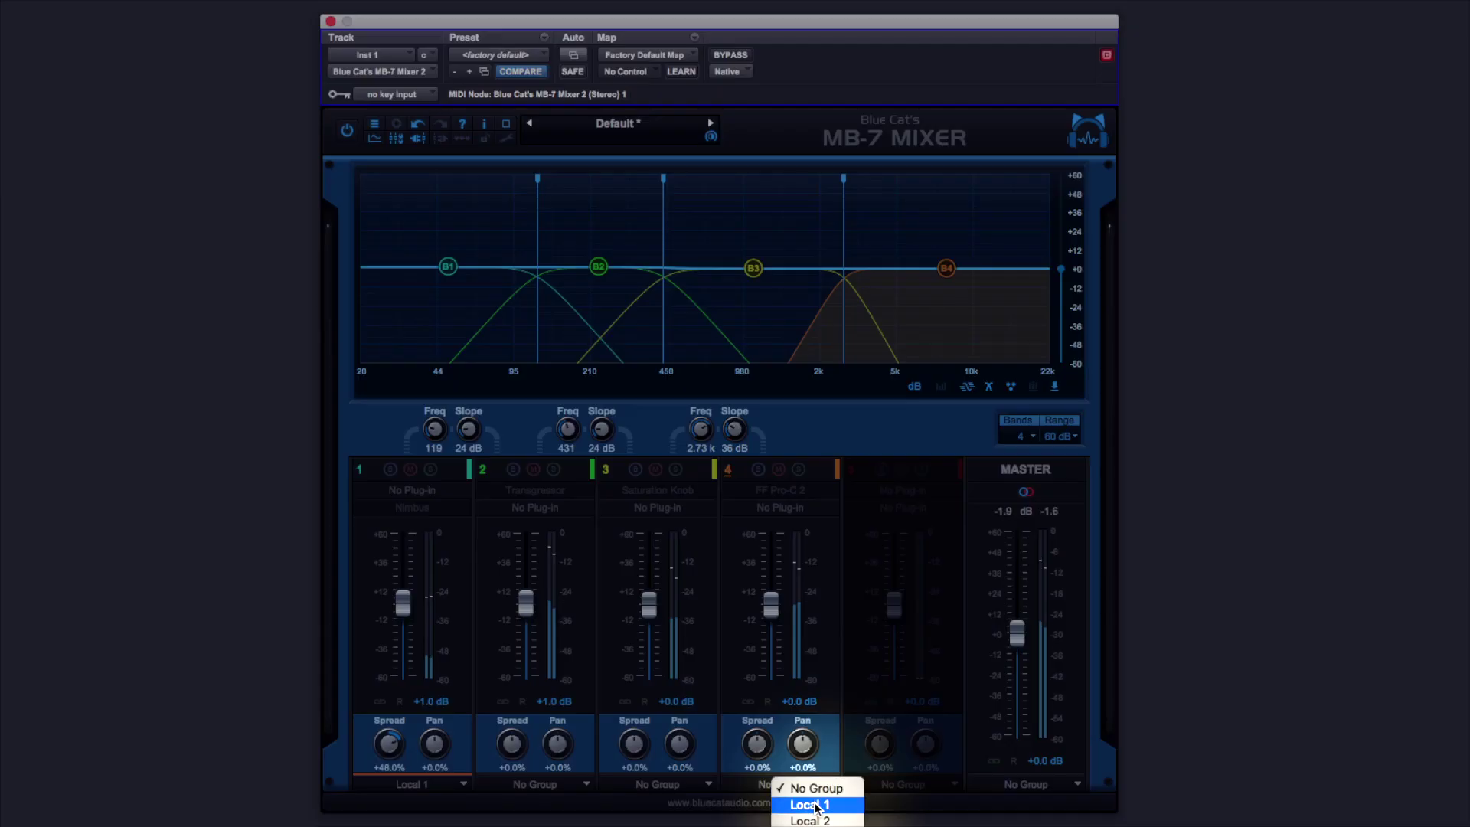
pyautogui.click(811, 804)
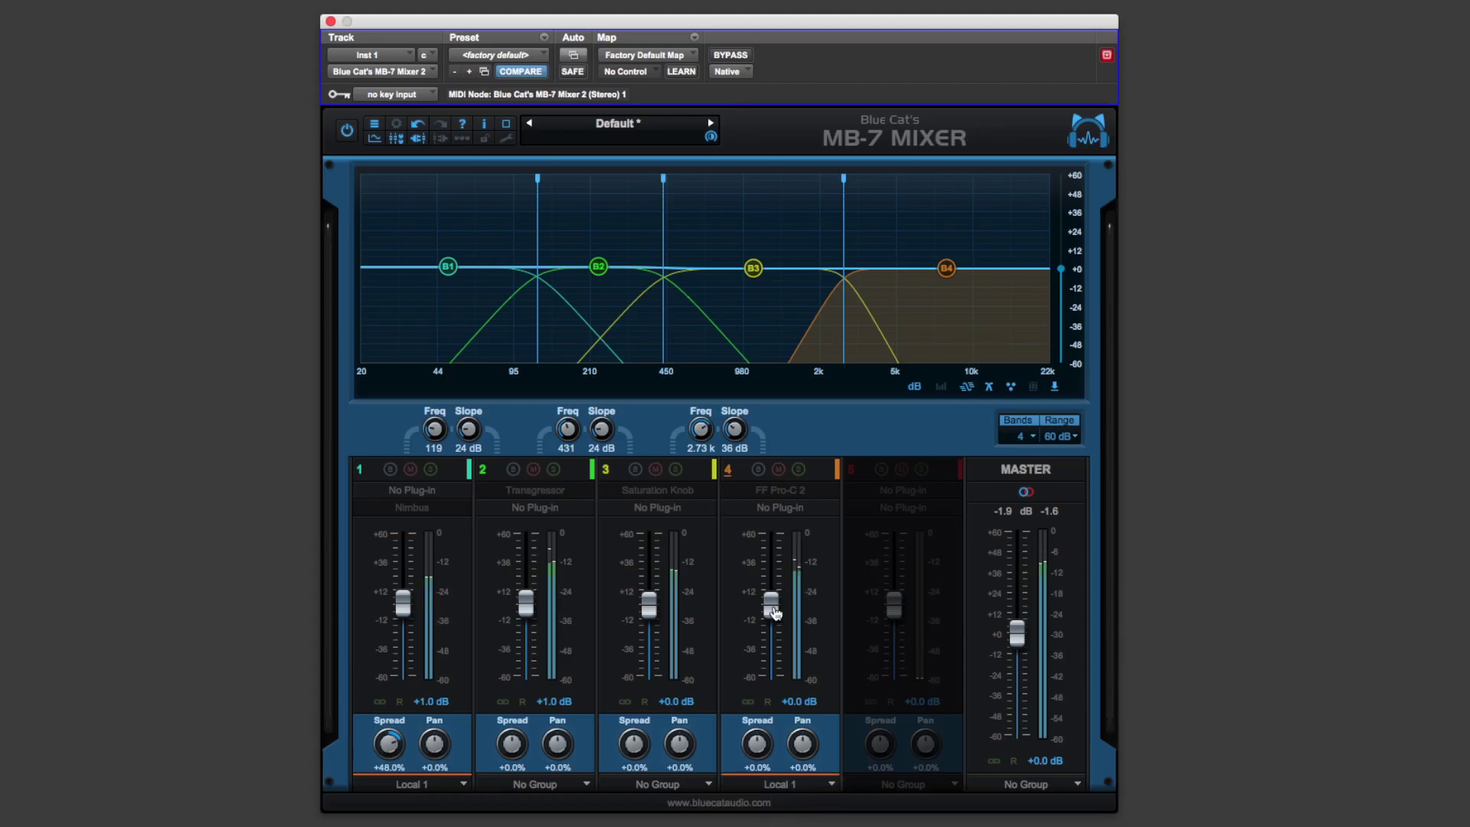
pyautogui.moveTo(772, 611); pyautogui.dragTo(785, 611)
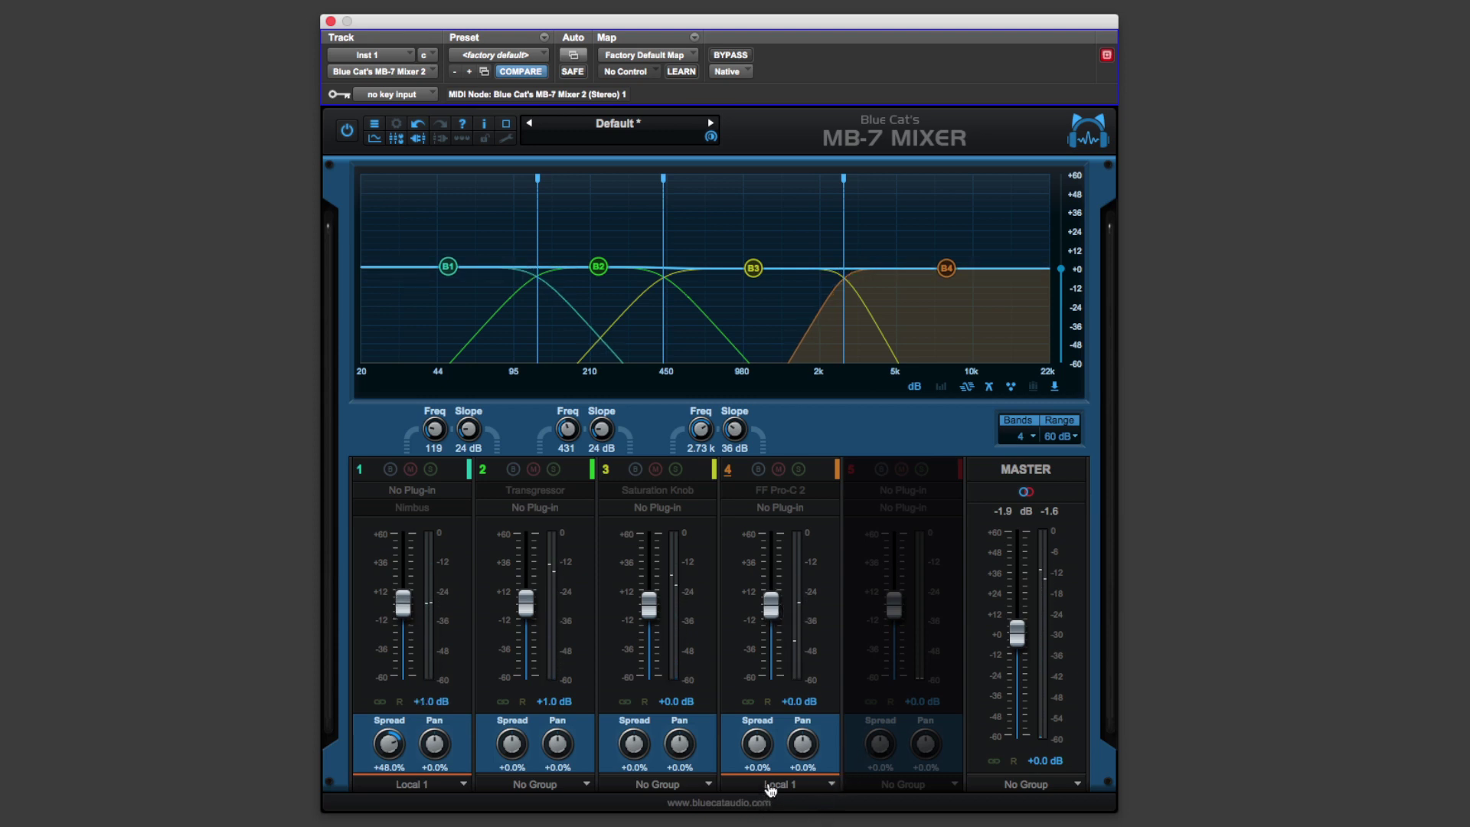
pyautogui.click(766, 794)
pyautogui.click(771, 786)
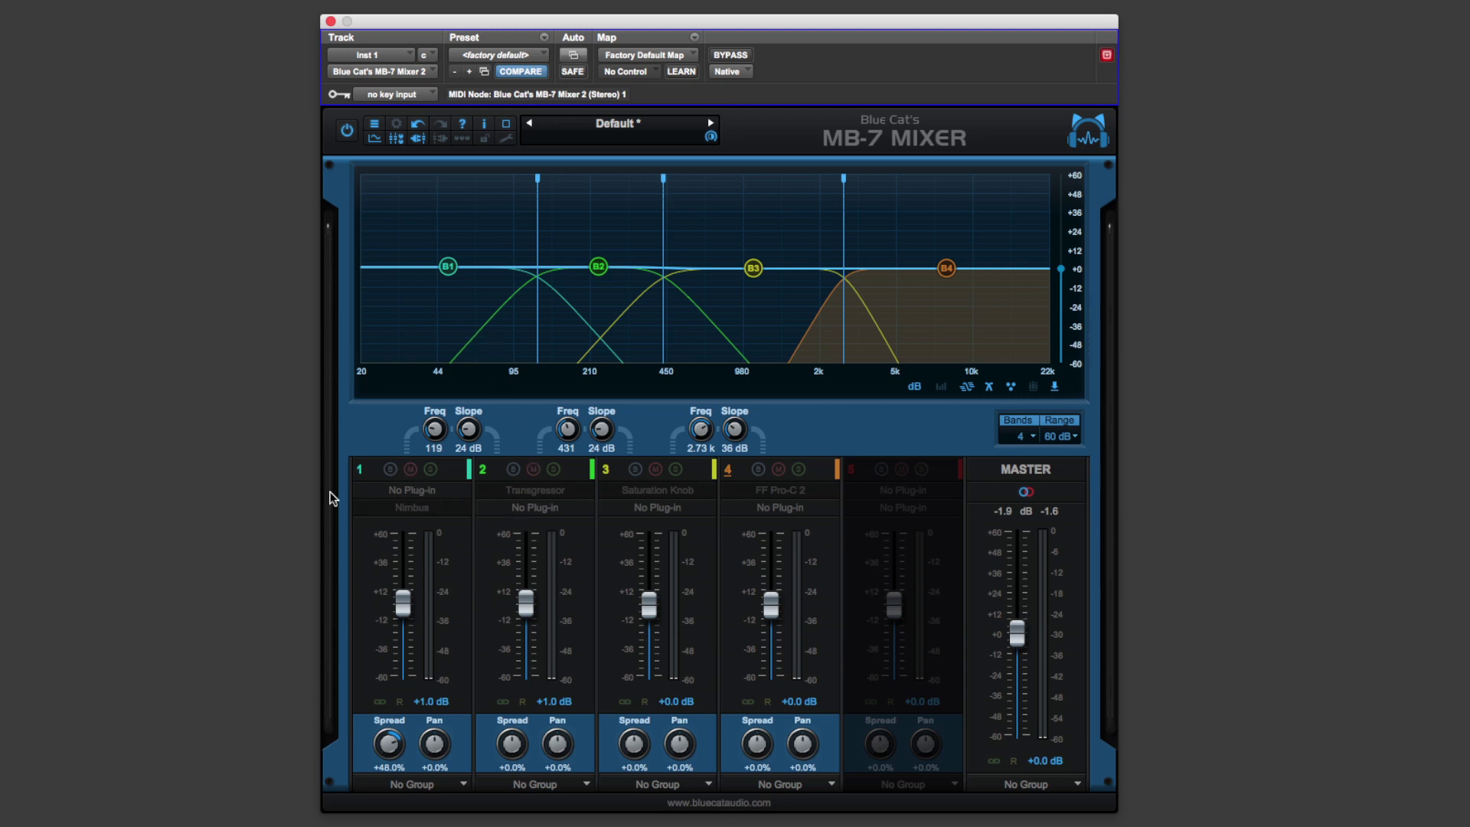
# Step: Switch on the Nimbus plug-in for band 1 and make band 1 the band being edited
pyautogui.moveTo(361, 511)
pyautogui.click(364, 511)
pyautogui.click(412, 626)
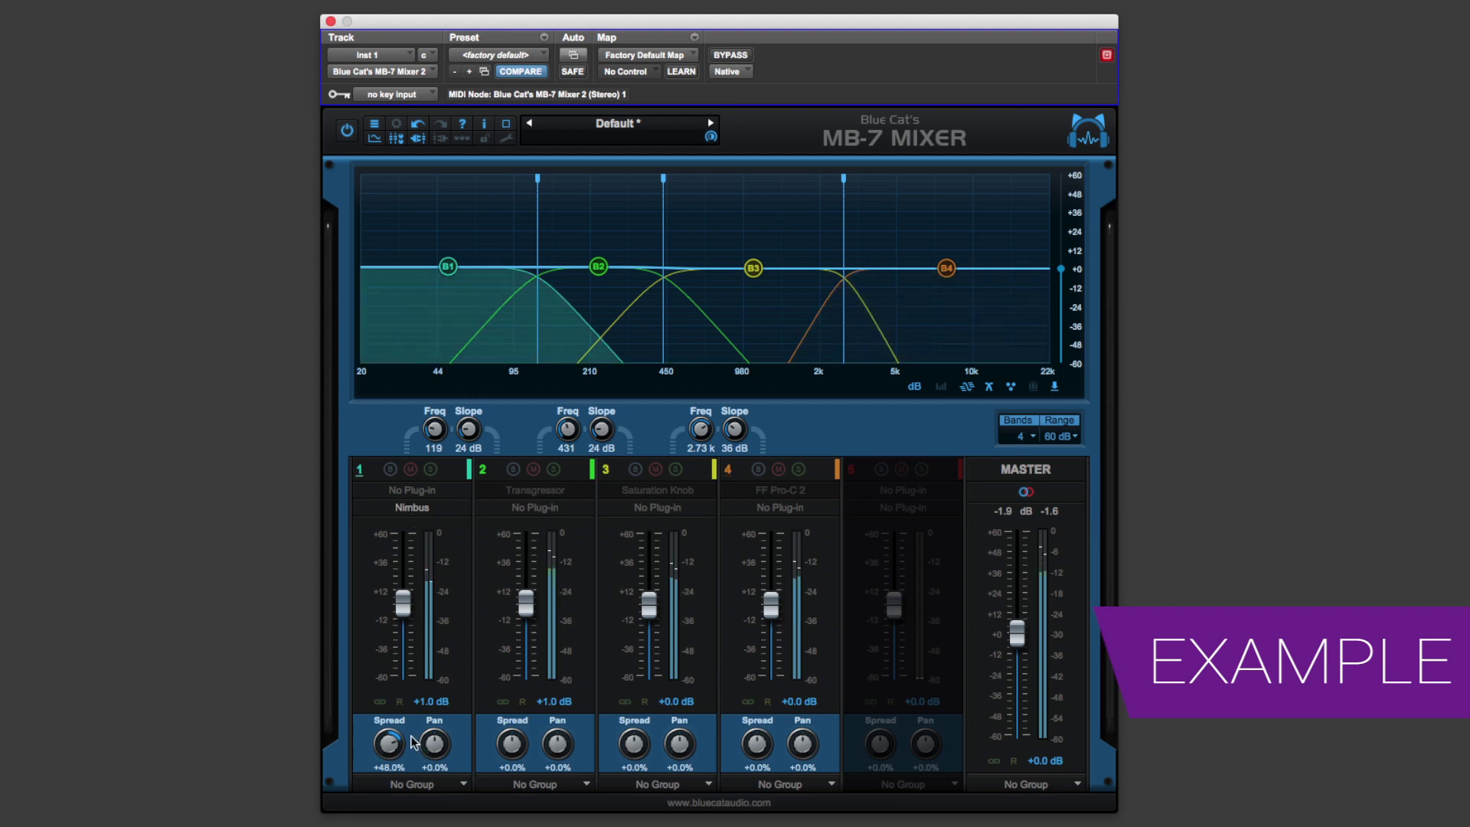
# Step: Reset band 1's spread to 0% and solo band 1
pyautogui.doubleClick(389, 746)
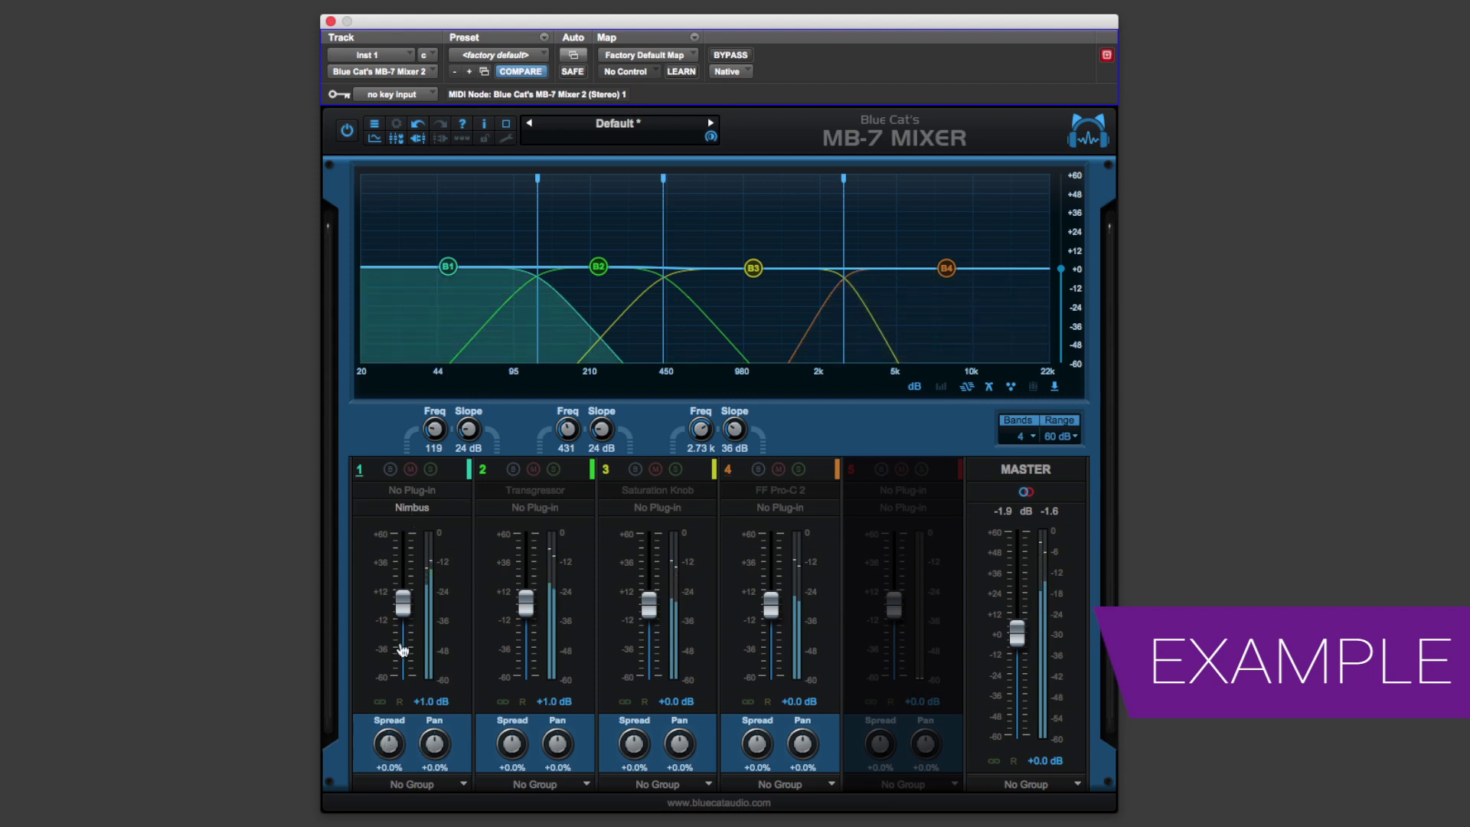
pyautogui.click(431, 469)
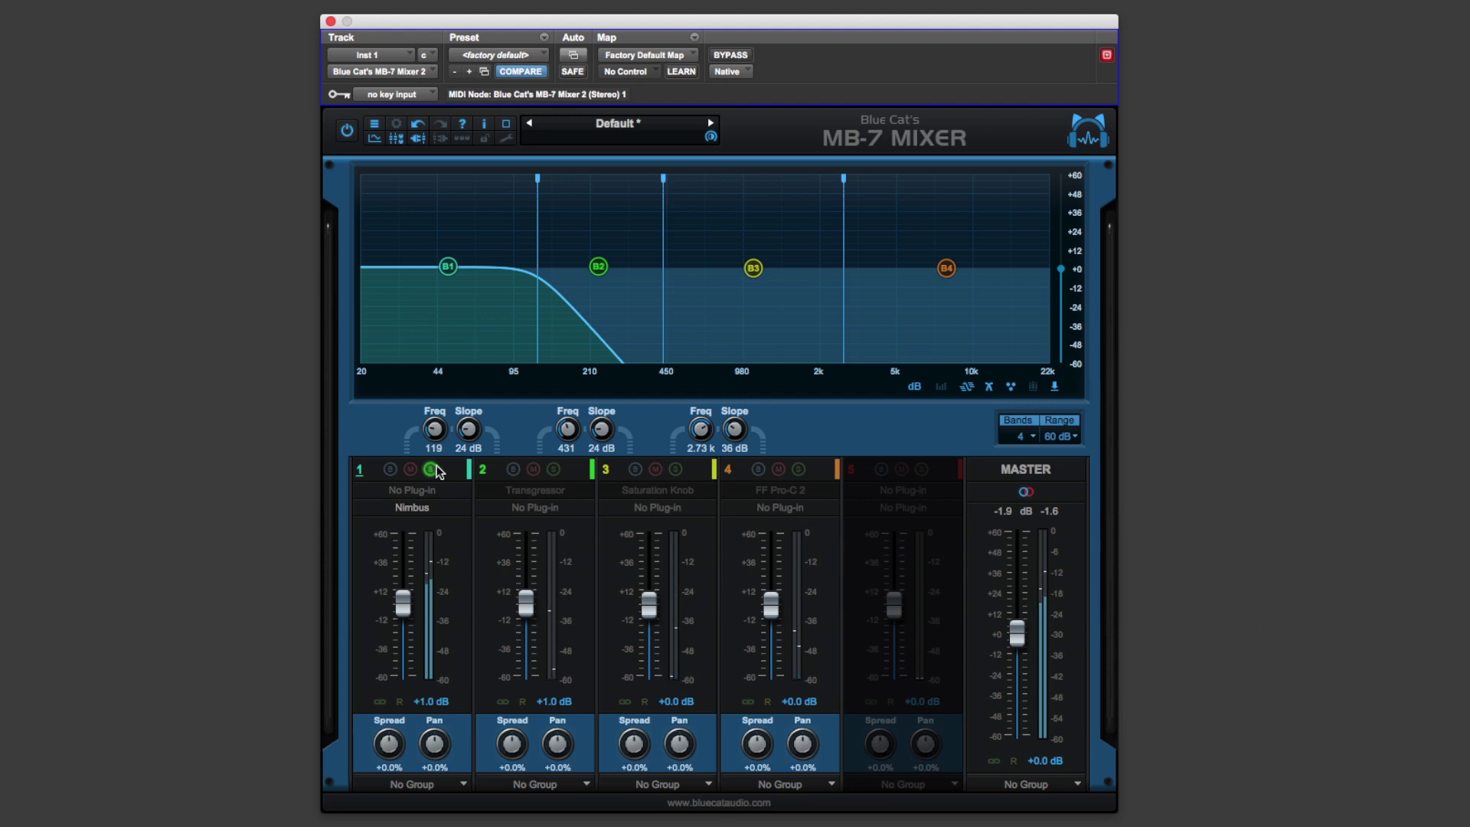
pyautogui.moveTo(360, 515)
# Step: Unsolo band 1, enable Transgressor on band 2, and open its editor
pyautogui.click(430, 469)
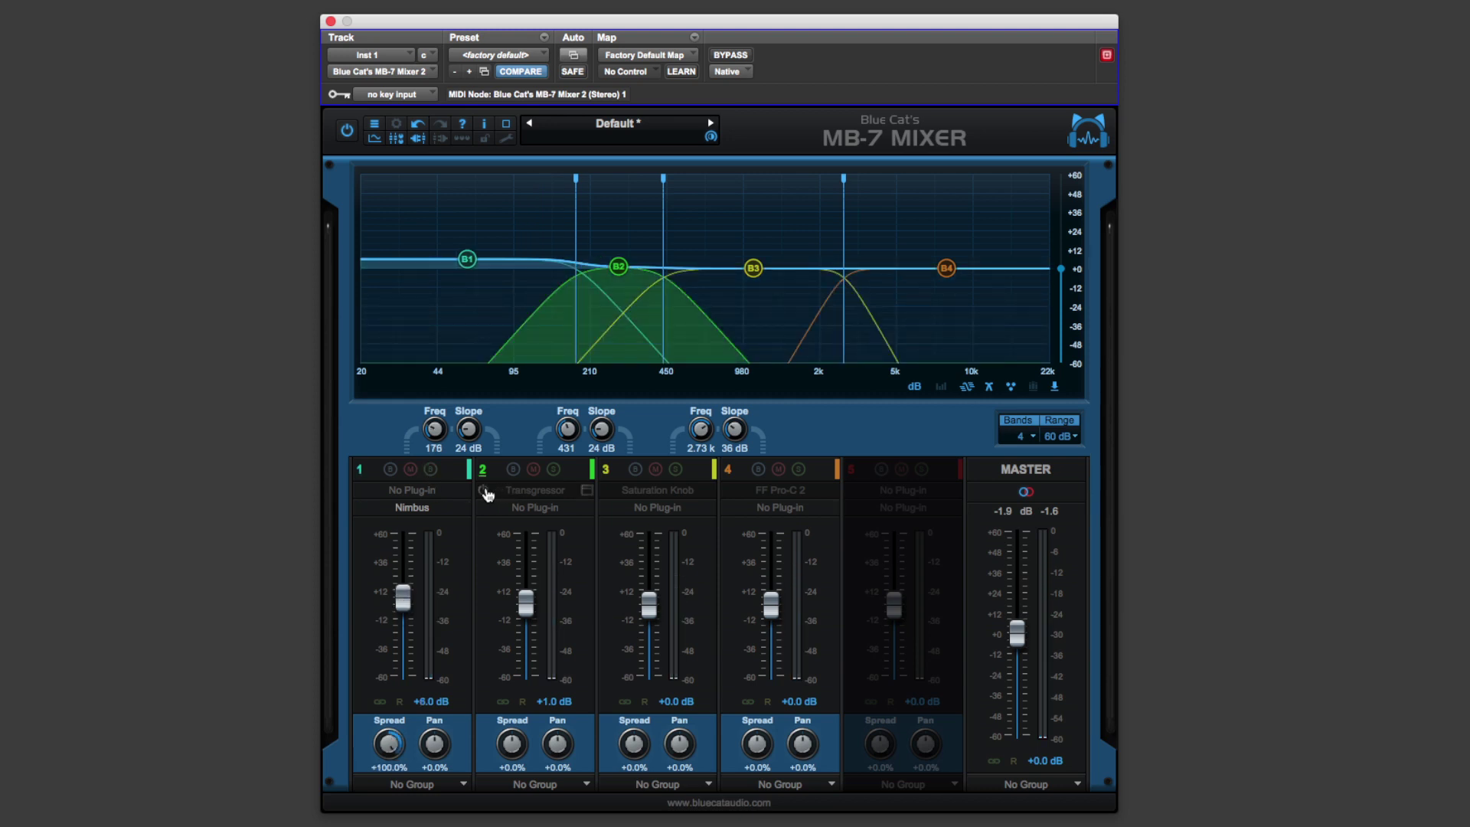
pyautogui.click(484, 491)
pyautogui.click(587, 491)
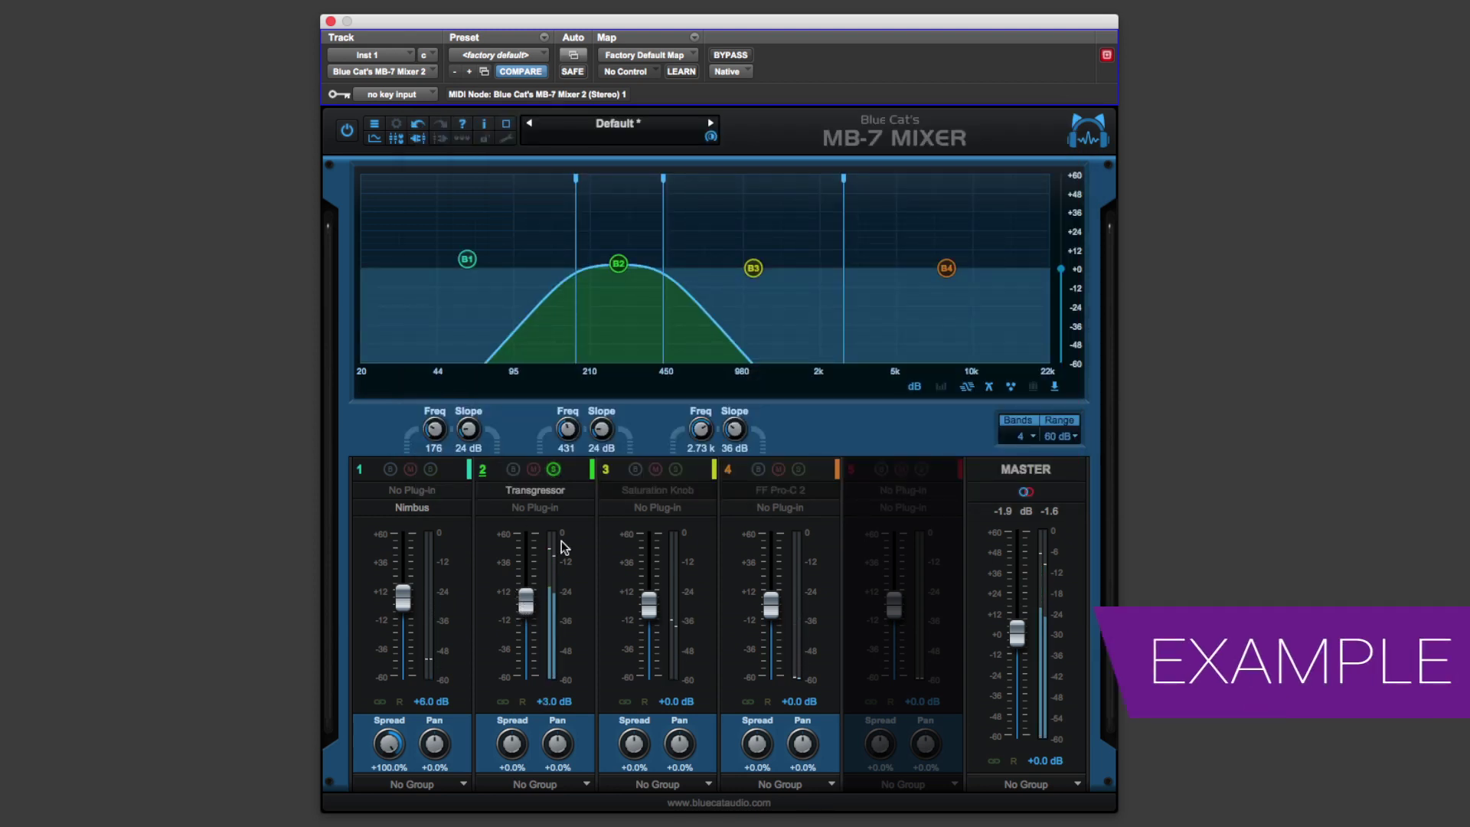
# Step: Solo band 3 instead of band 2 and set band 3's level to -2 dB
pyautogui.moveTo(613, 499)
pyautogui.click(675, 469)
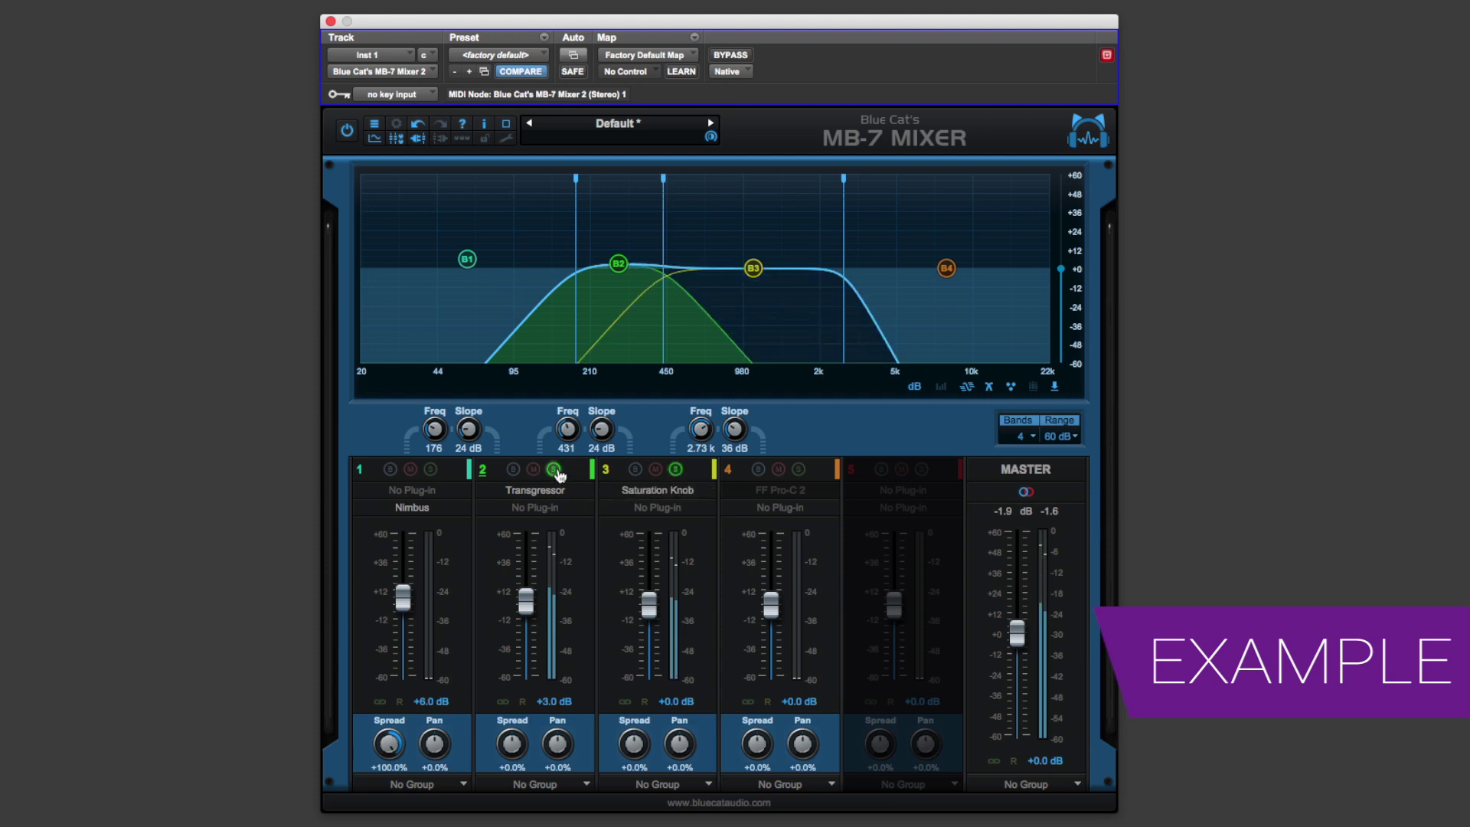
pyautogui.click(554, 468)
pyautogui.moveTo(648, 607); pyautogui.dragTo(648, 613)
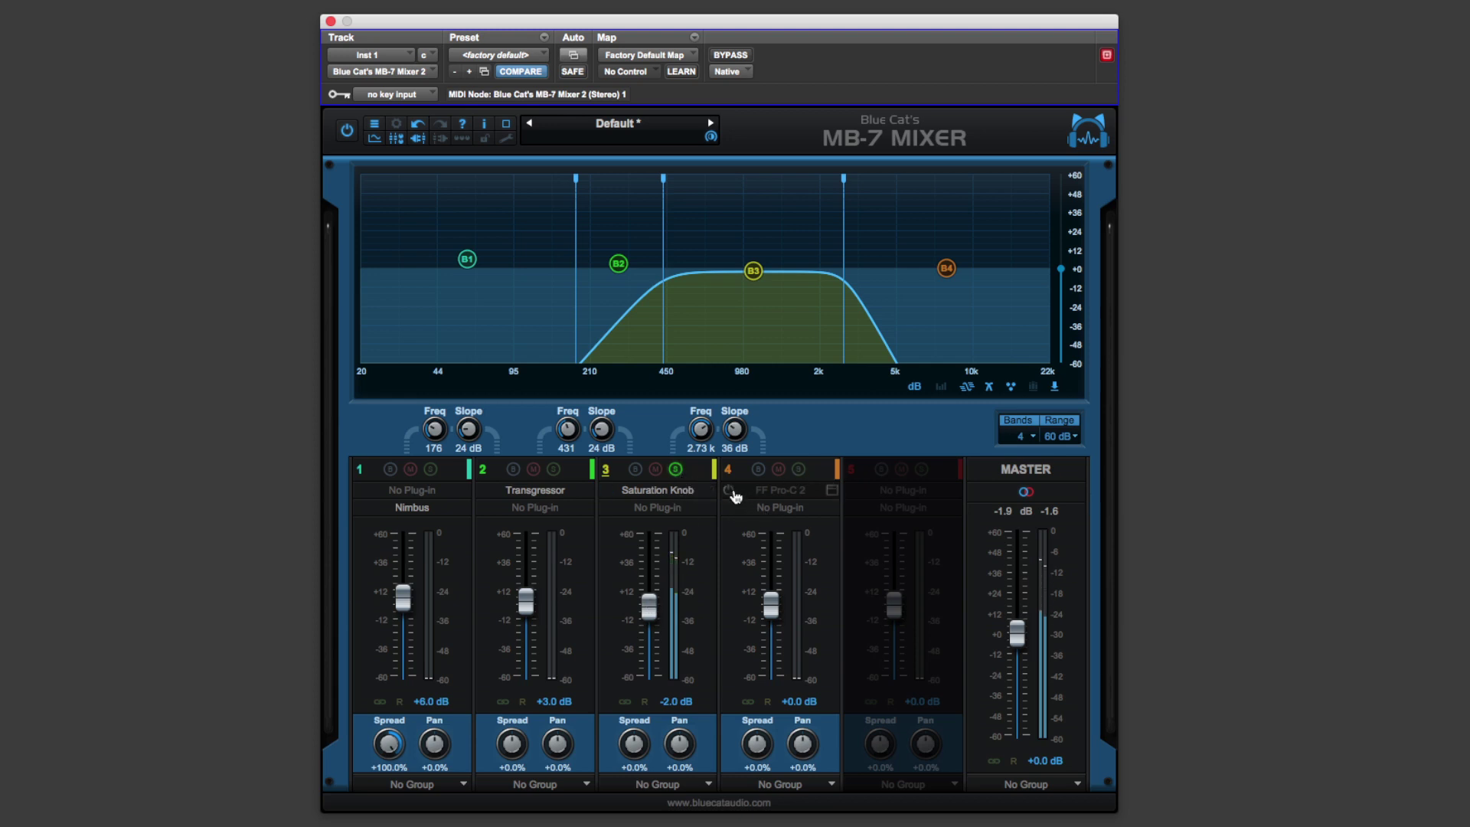
# Step: Enable FF Pro-C 2 on band 4, audition it solo, and settle its level at -7 dB
pyautogui.click(798, 469)
pyautogui.click(798, 469)
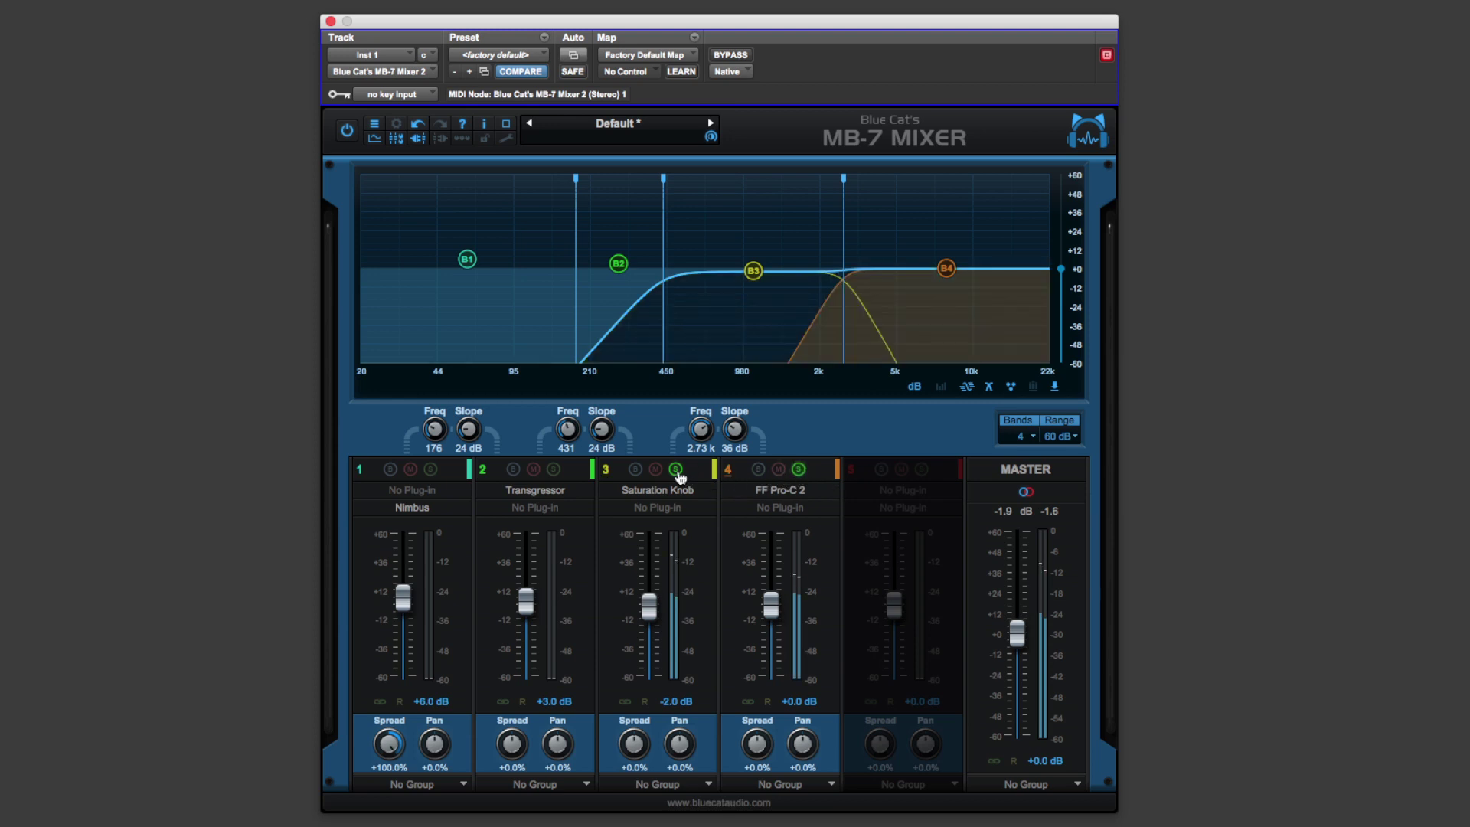
pyautogui.click(676, 469)
pyautogui.moveTo(776, 620); pyautogui.dragTo(776, 615)
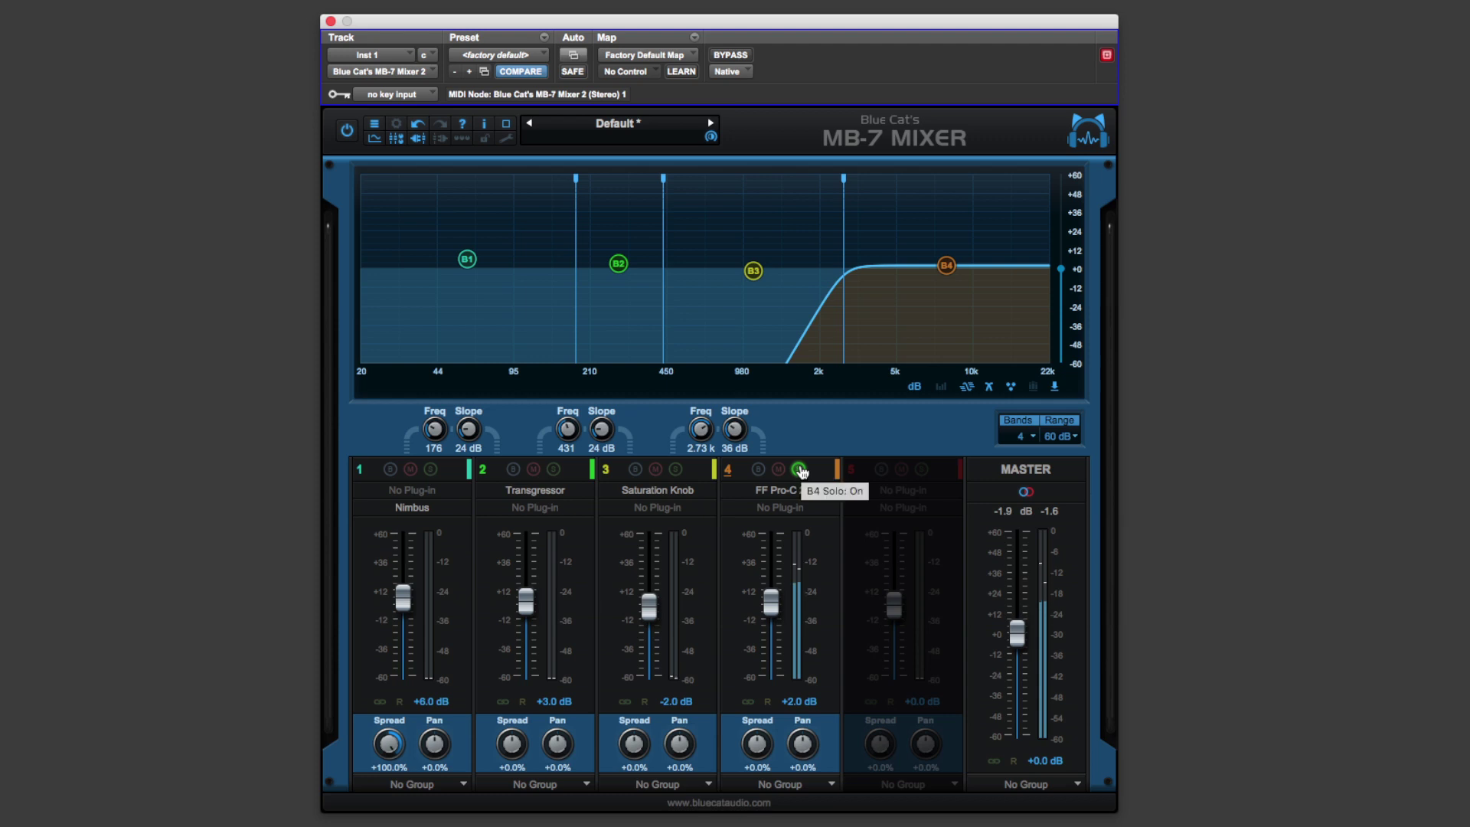
pyautogui.click(799, 469)
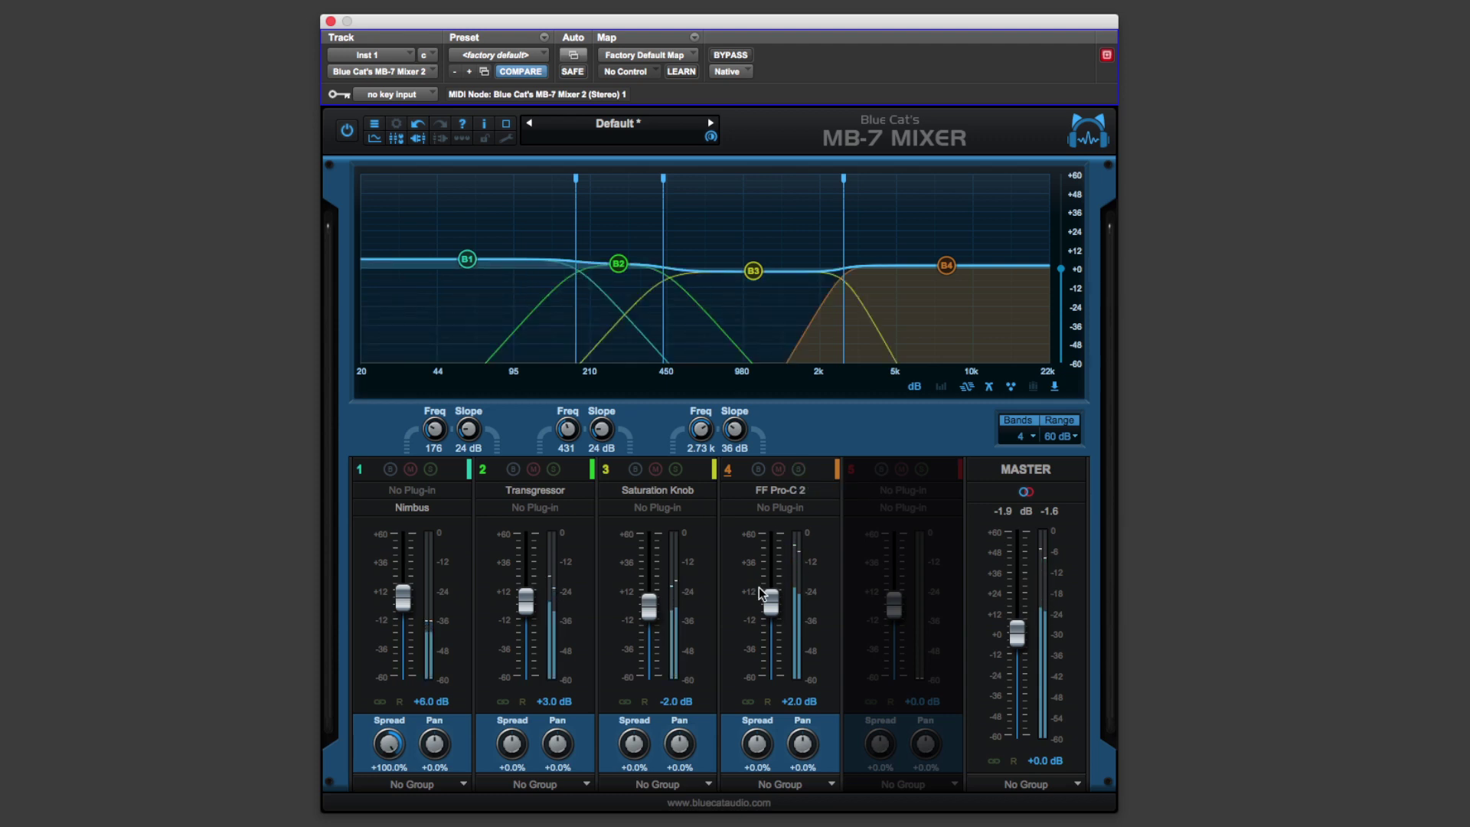
pyautogui.moveTo(773, 607); pyautogui.dragTo(777, 619)
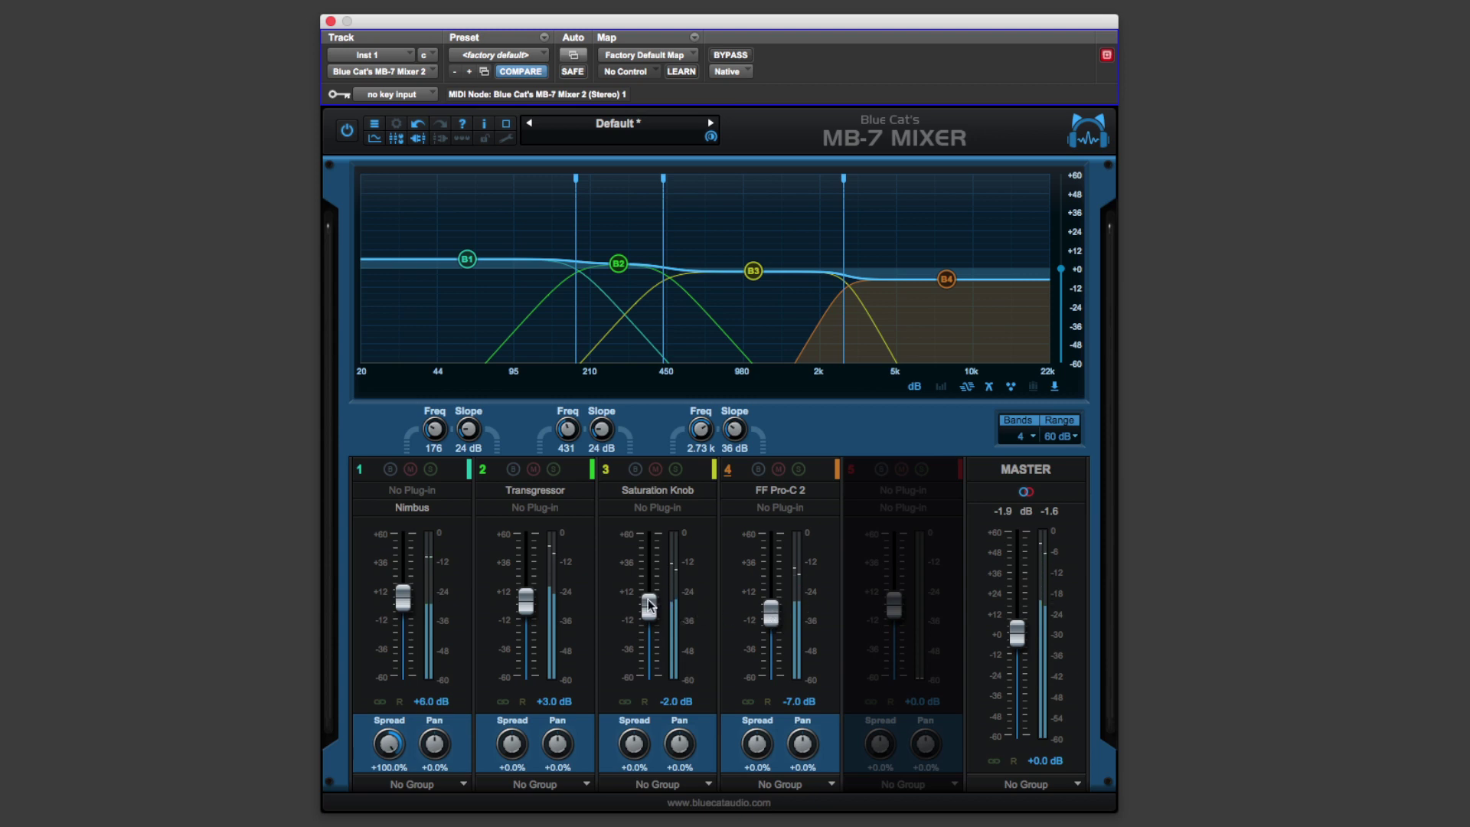
# Step: Lower band 3 to -4 dB, widen band 4's spread to +39%, and set the master to -2 dB
pyautogui.moveTo(649, 605); pyautogui.dragTo(649, 609)
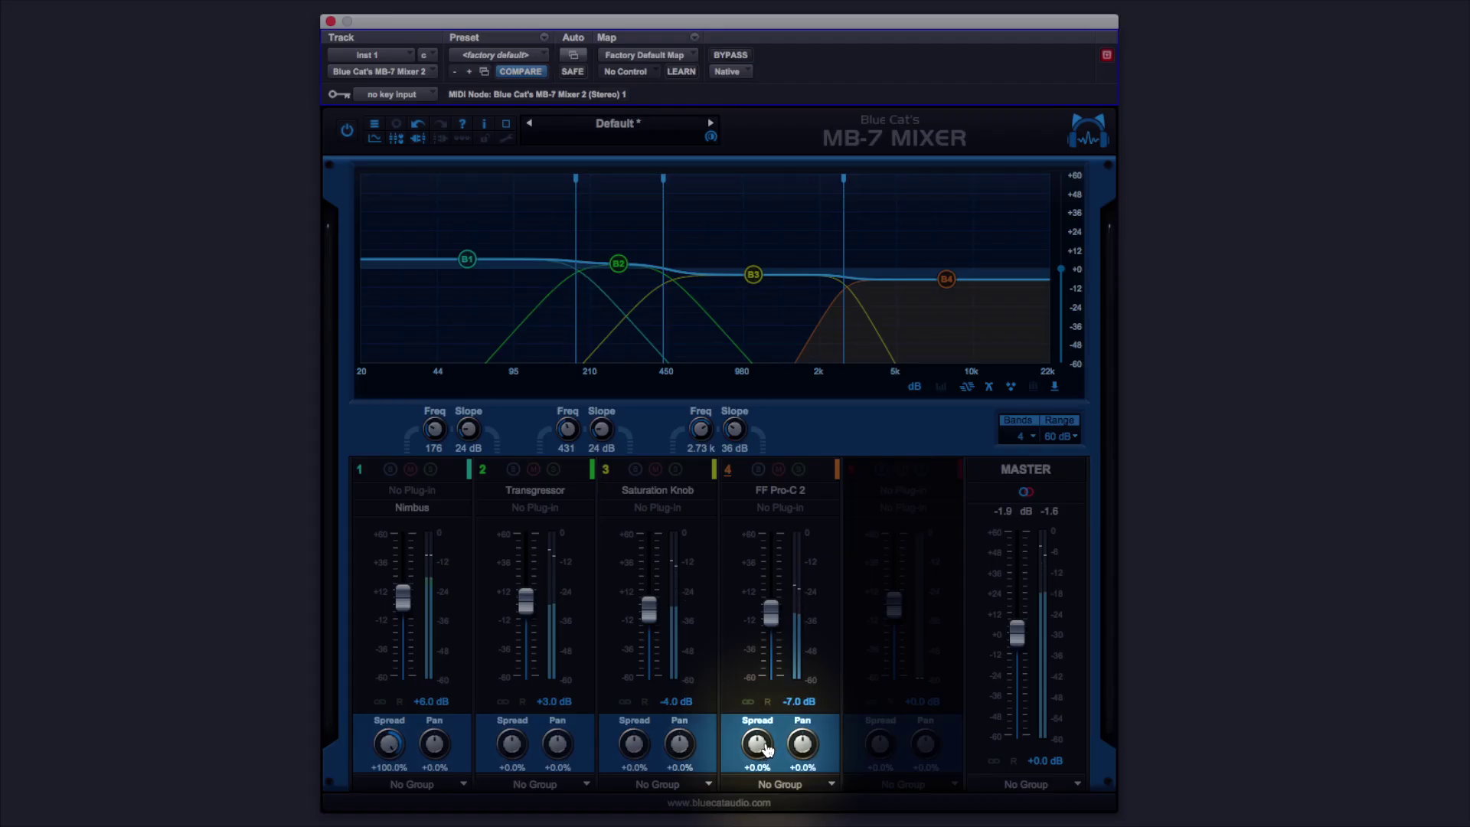
pyautogui.moveTo(768, 749); pyautogui.dragTo(774, 730)
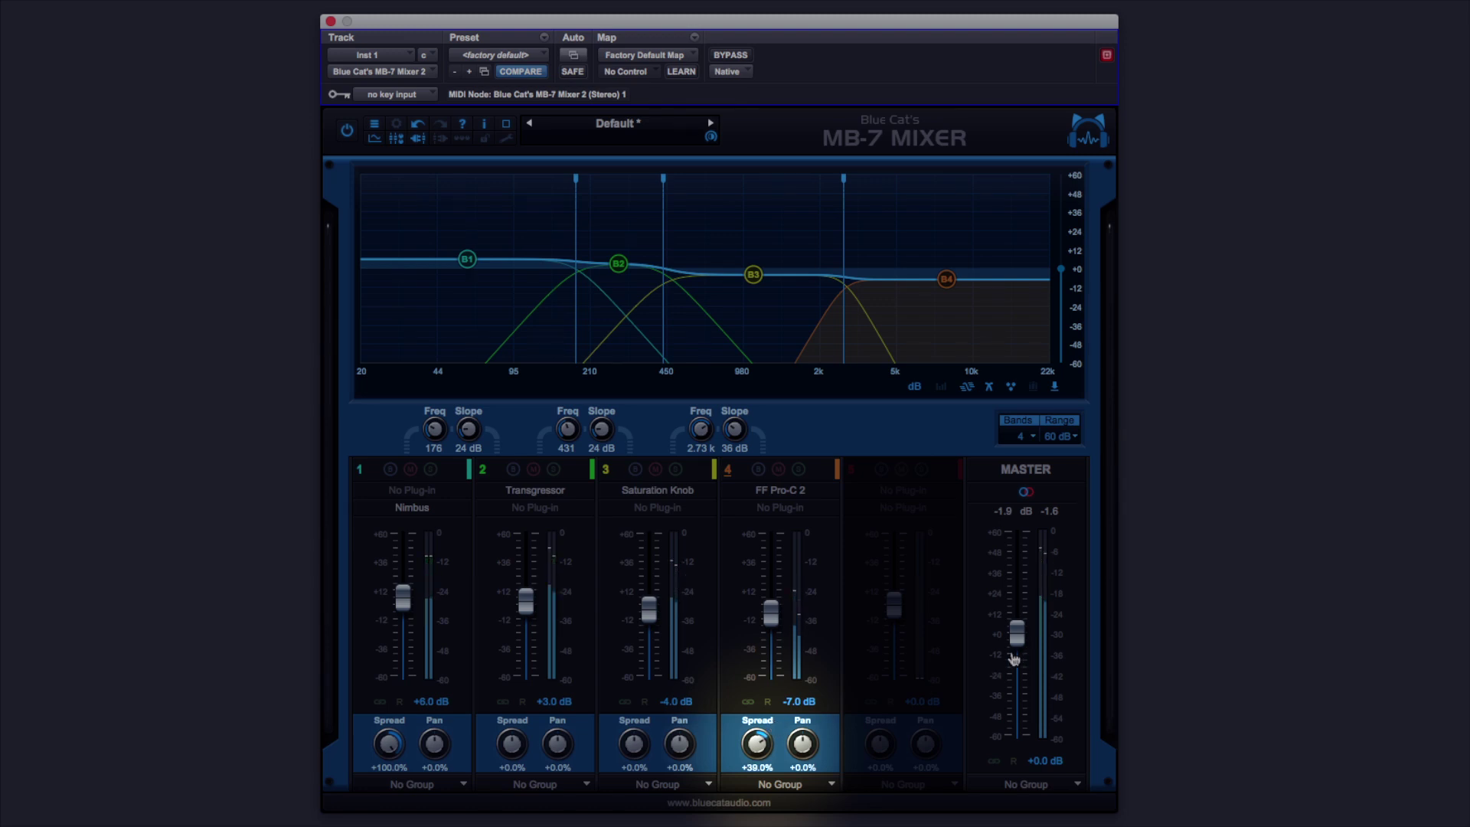
pyautogui.moveTo(1017, 632); pyautogui.dragTo(1018, 637)
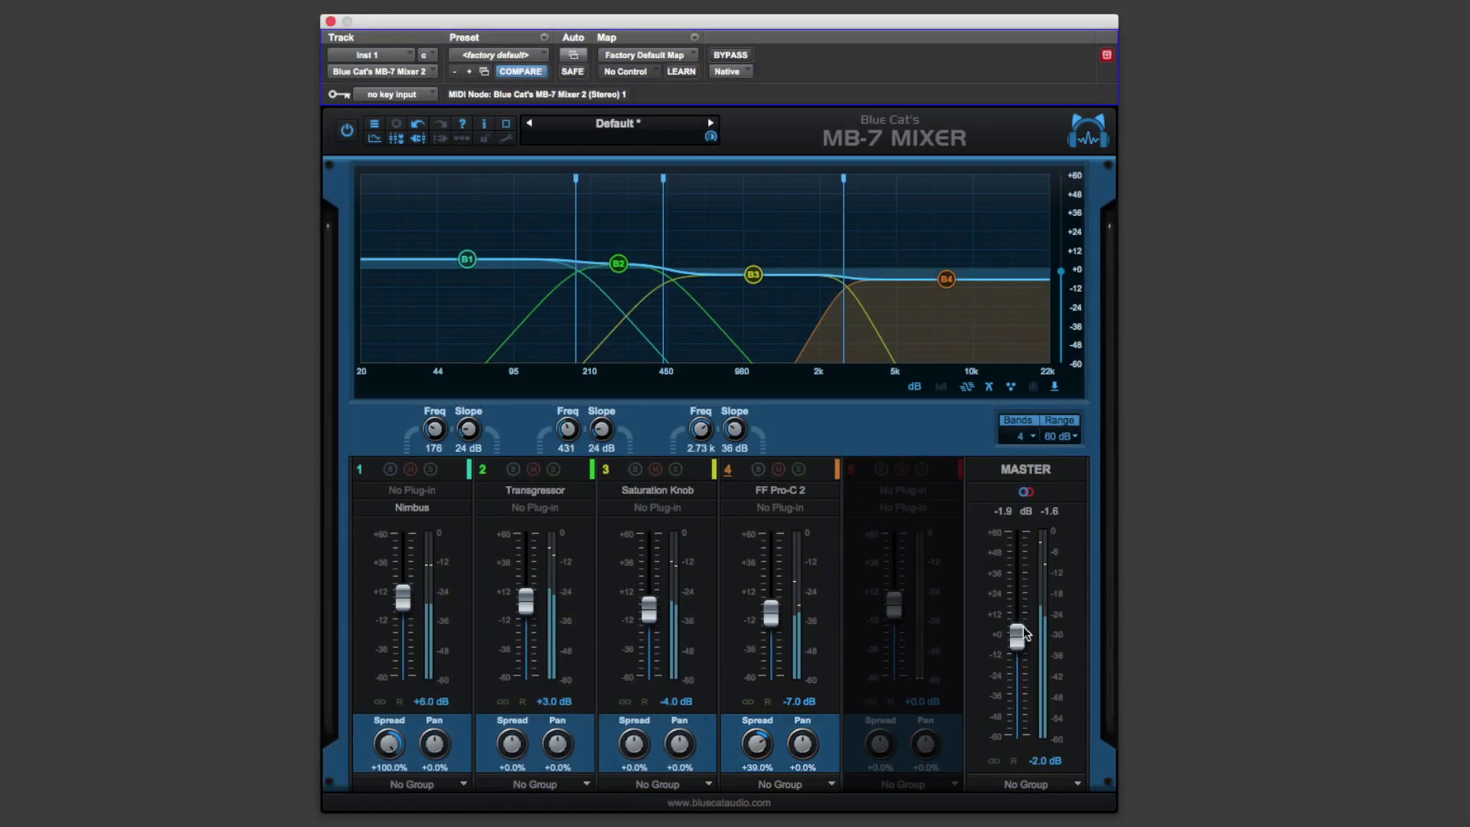